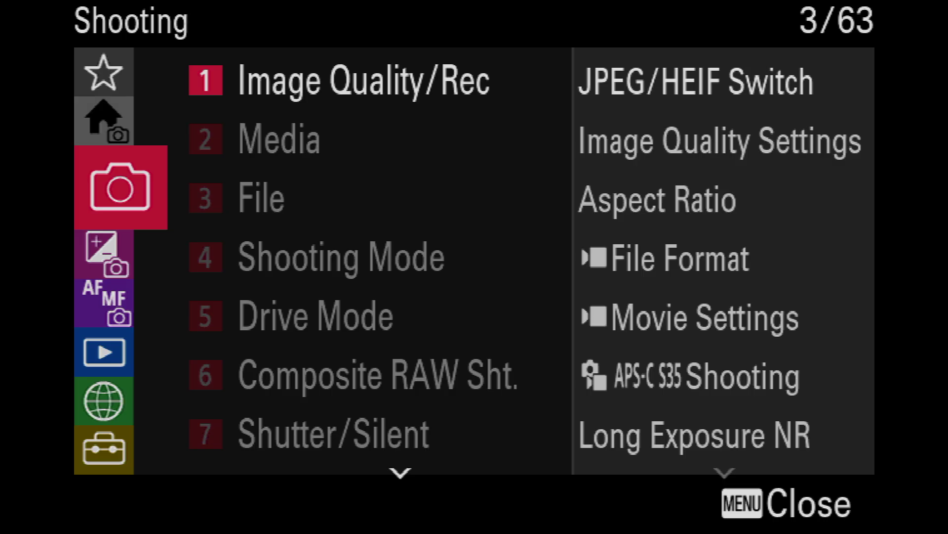
Step: Open Focus > AF/MF and find Focus Mode at Continuous AF, changeable only by dial
key("Down")
key("Down")
key("Right")
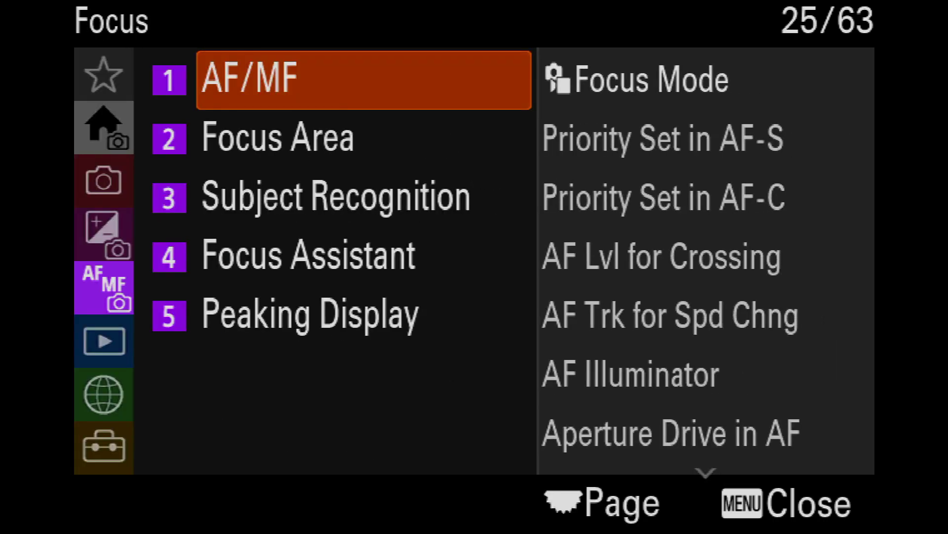
key("Right")
key("Return")
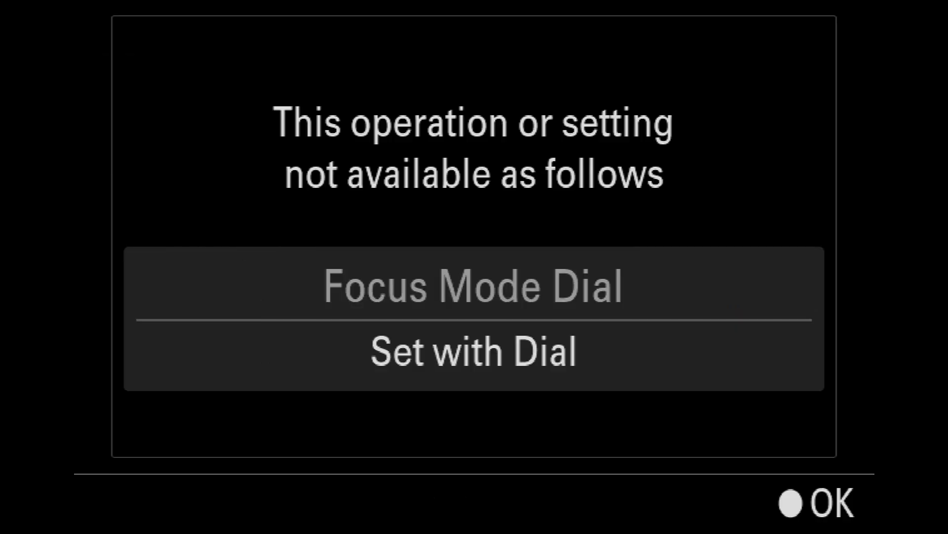
key("Return")
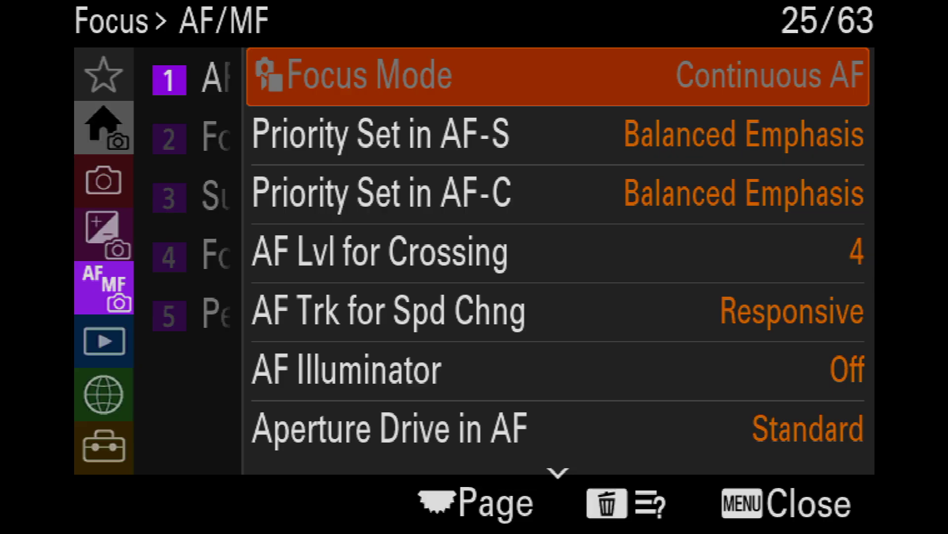
Step: Move past the AF/MF items, from Priority Set to Aperture Drive, to the Focus Area page (27/63)
key("Down")
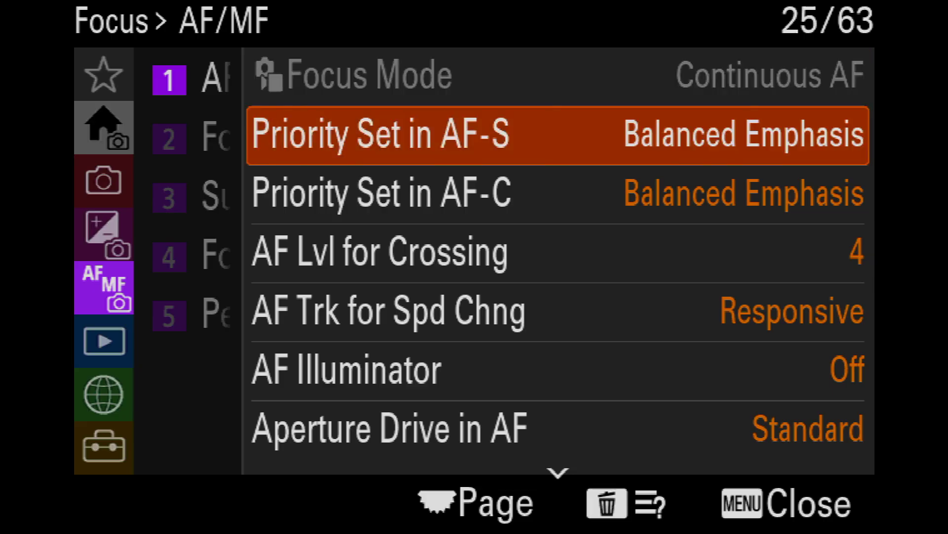
key("Down")
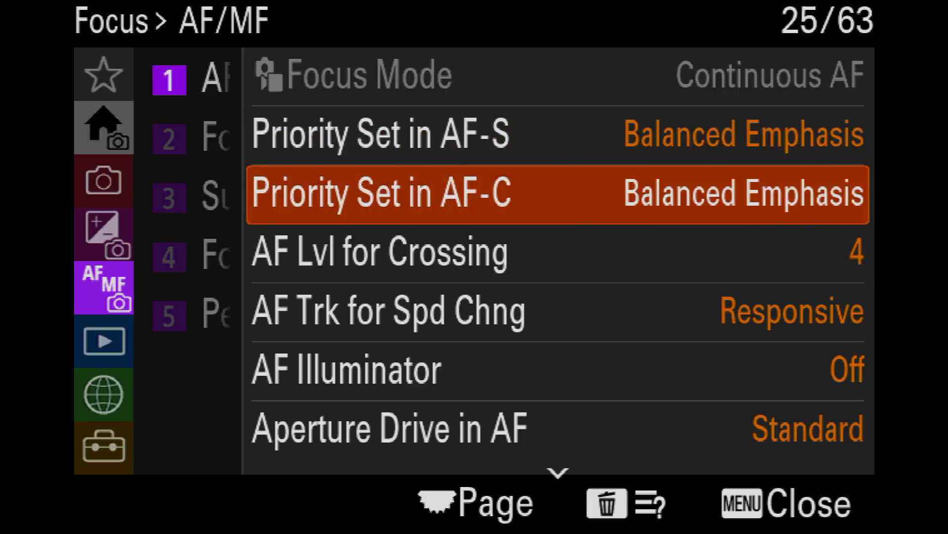
key("Down")
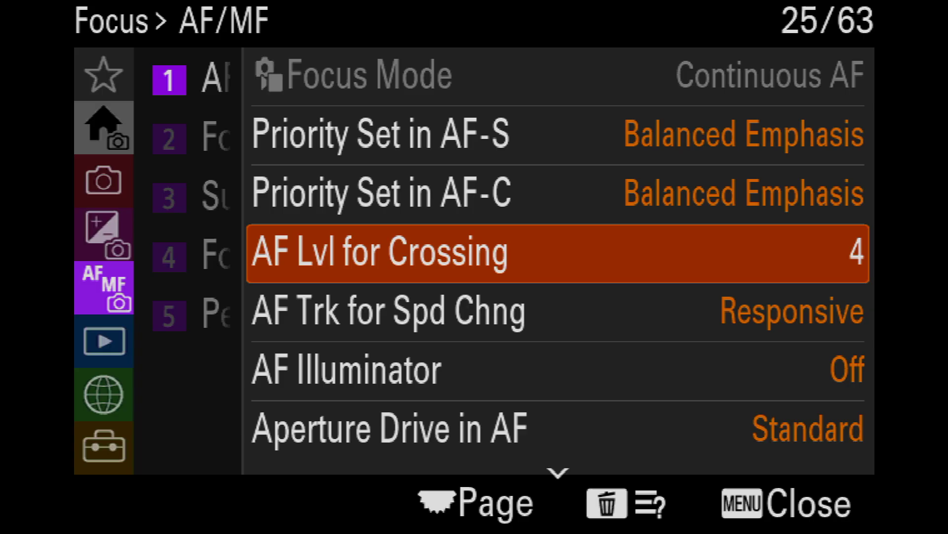
key("Down")
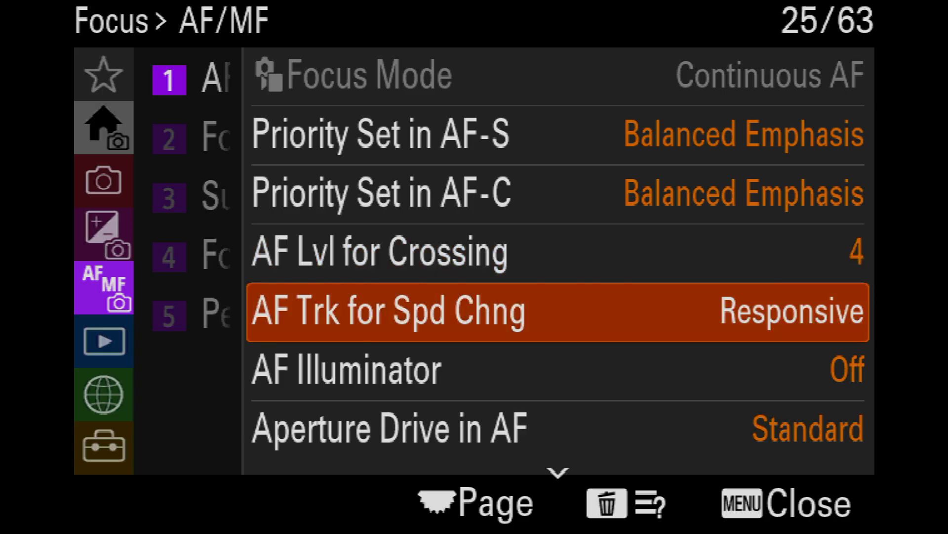
key("Down")
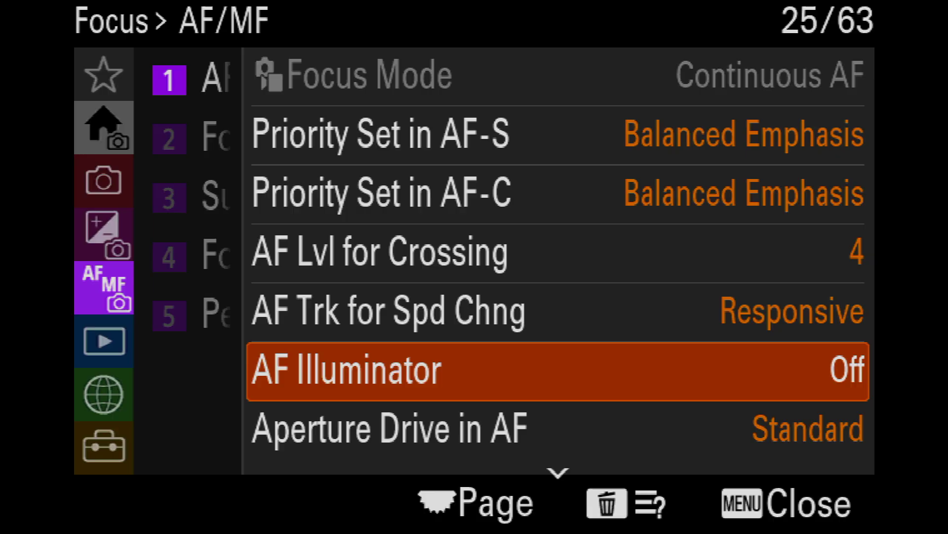
key("Down")
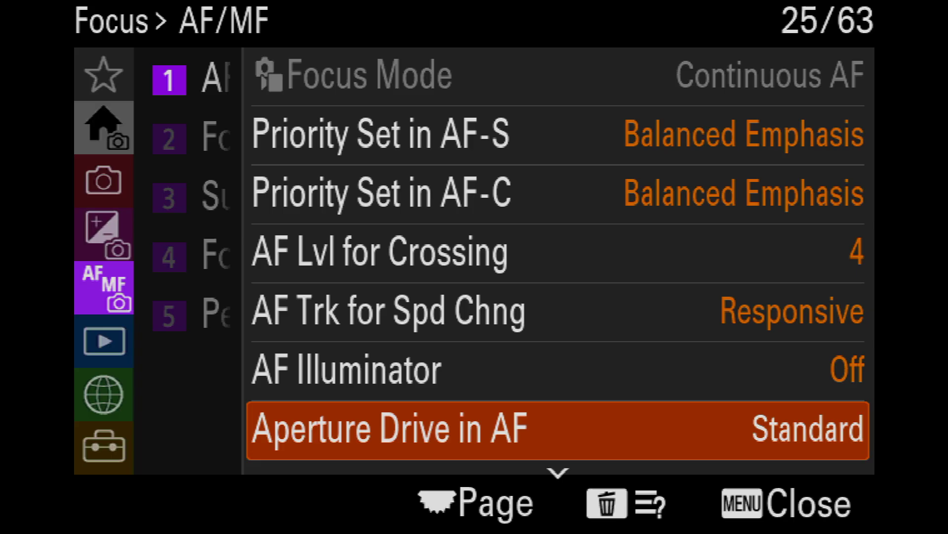
key("Down")
key("Down")
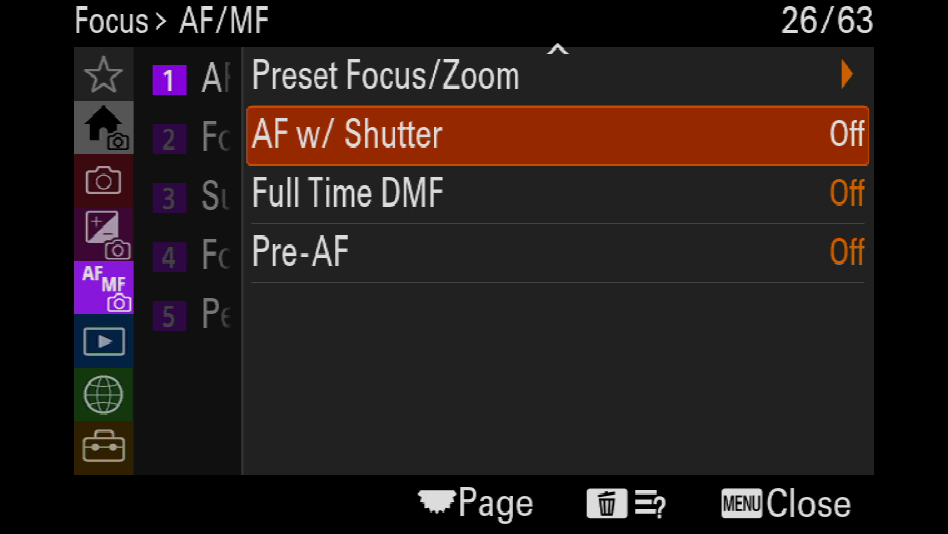
key("Down")
key("Down")
key("Down")
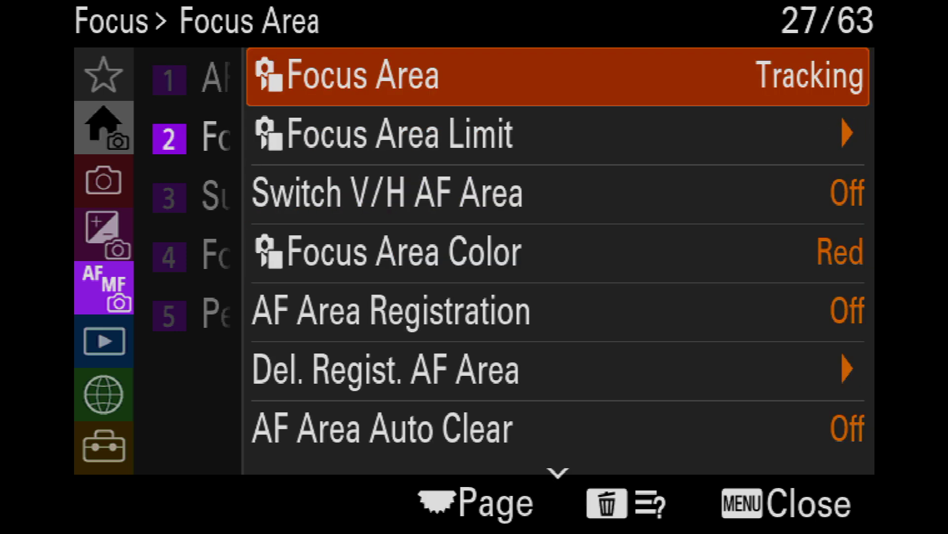
Step: Compare the Spot M, S and XS tracking sizes and set Focus Area to Tracking: Spot S
key("Return")
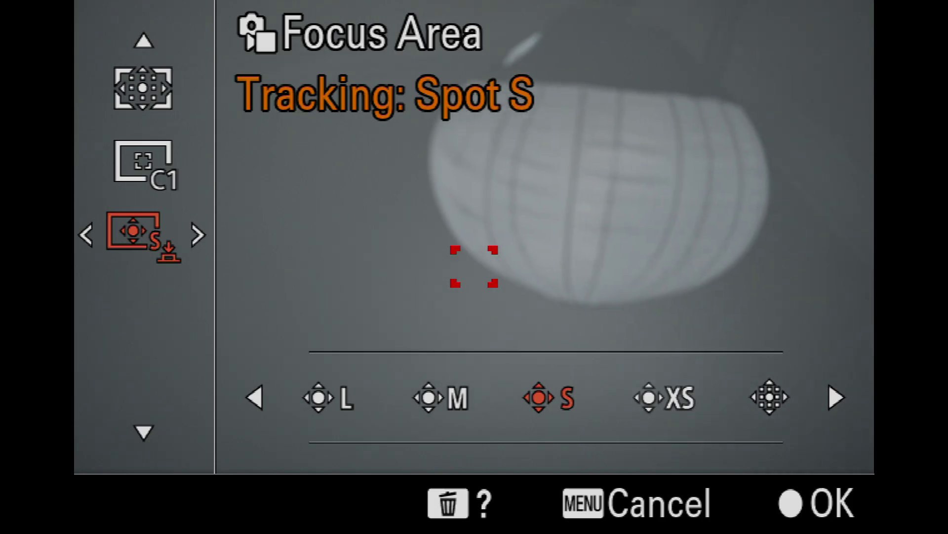
key("Left")
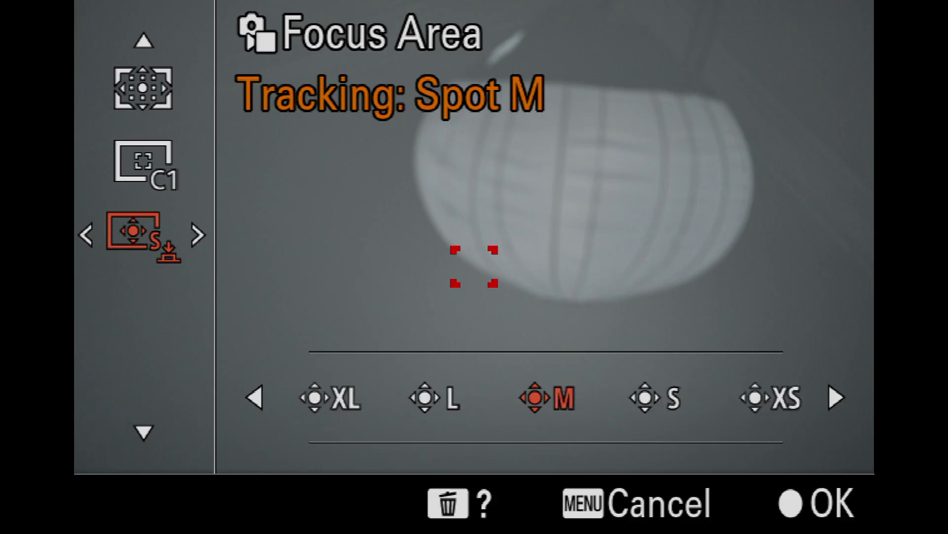
key("Right")
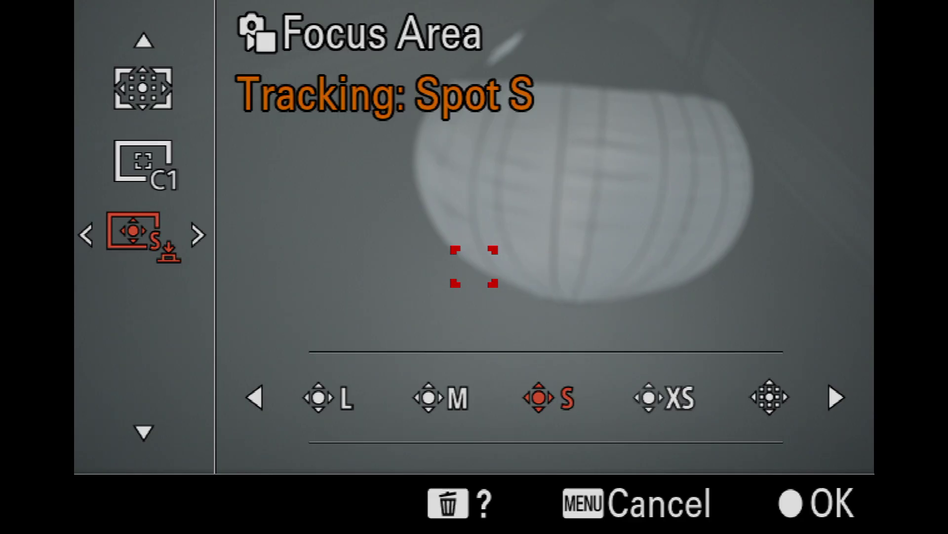
key("Right")
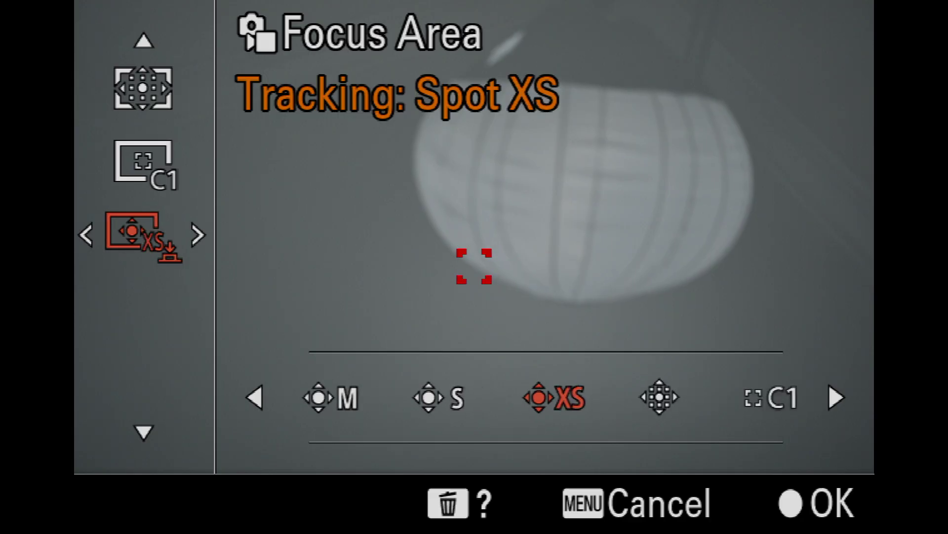
key("Left")
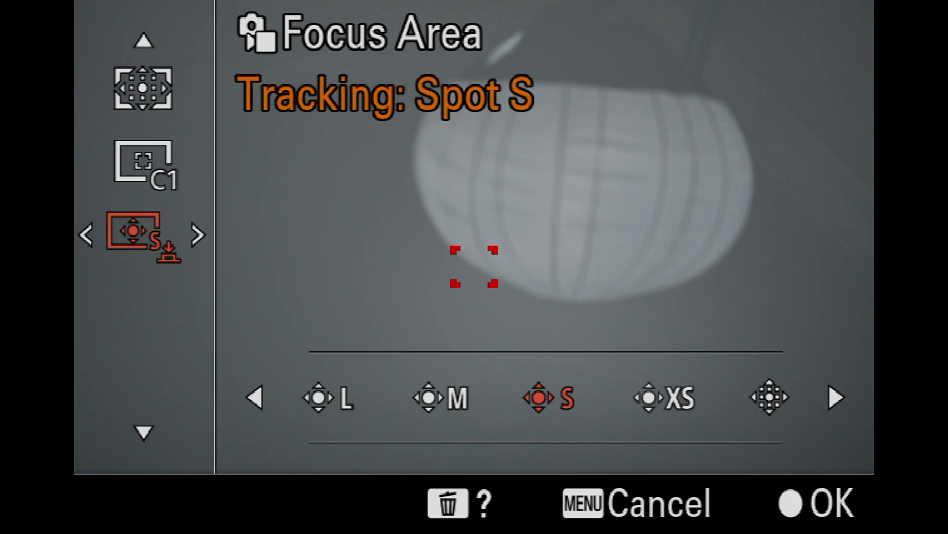
key("Return")
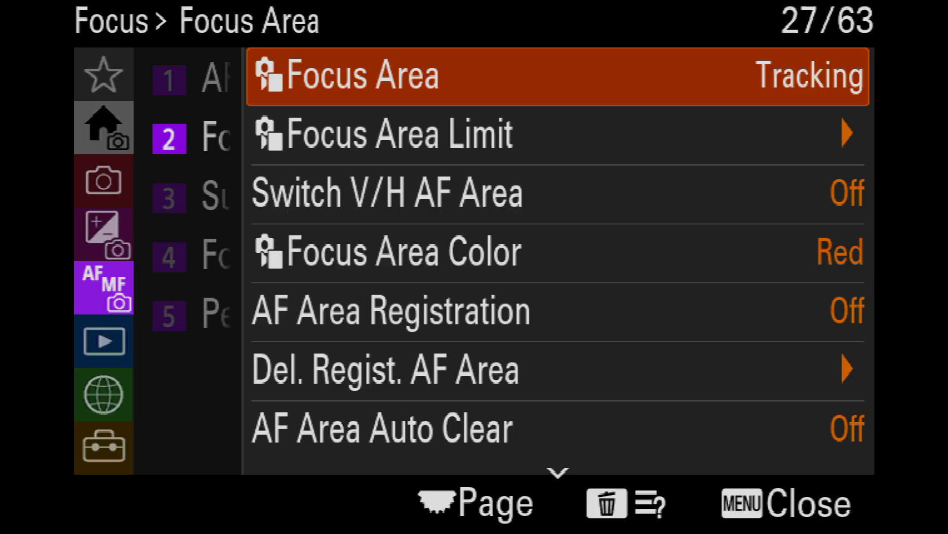
Step: Set Switch V/H AF Area to AF Point Only
key("Down")
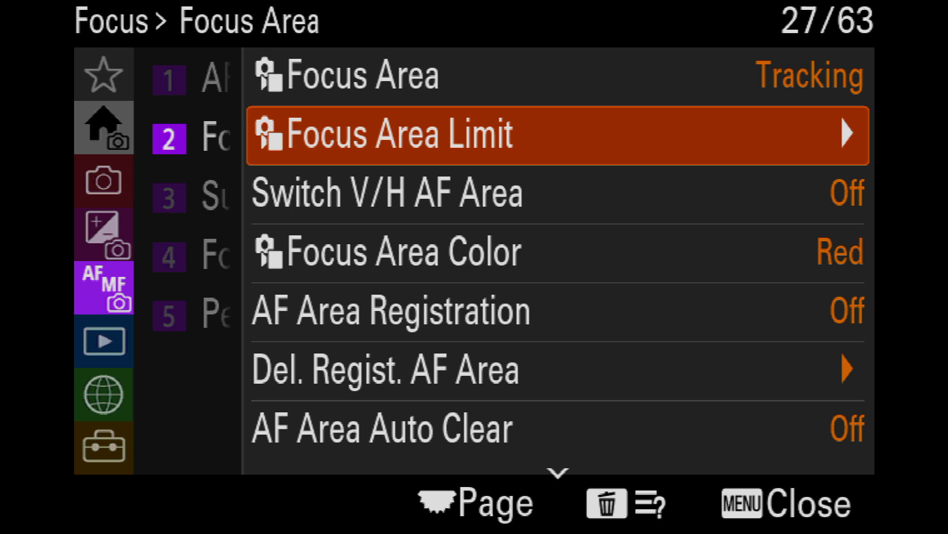
key("Down")
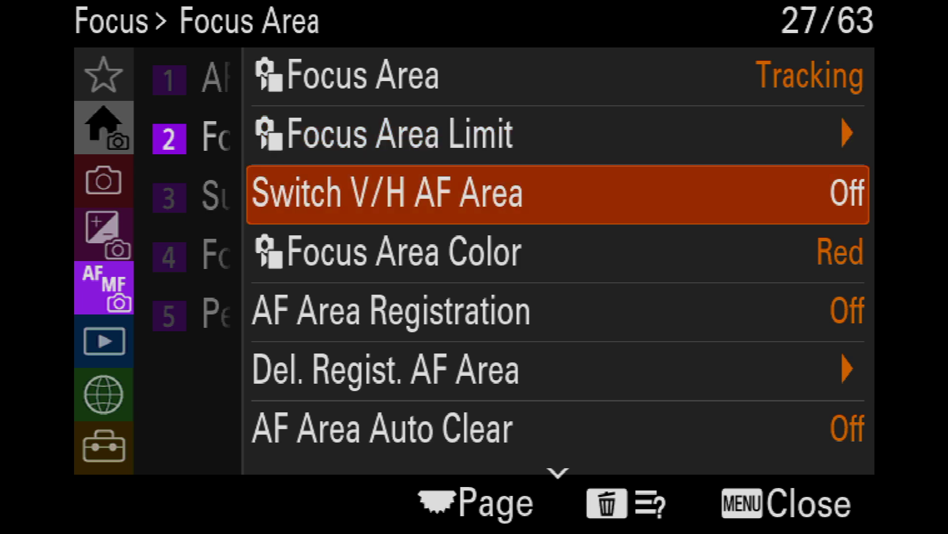
key("Return")
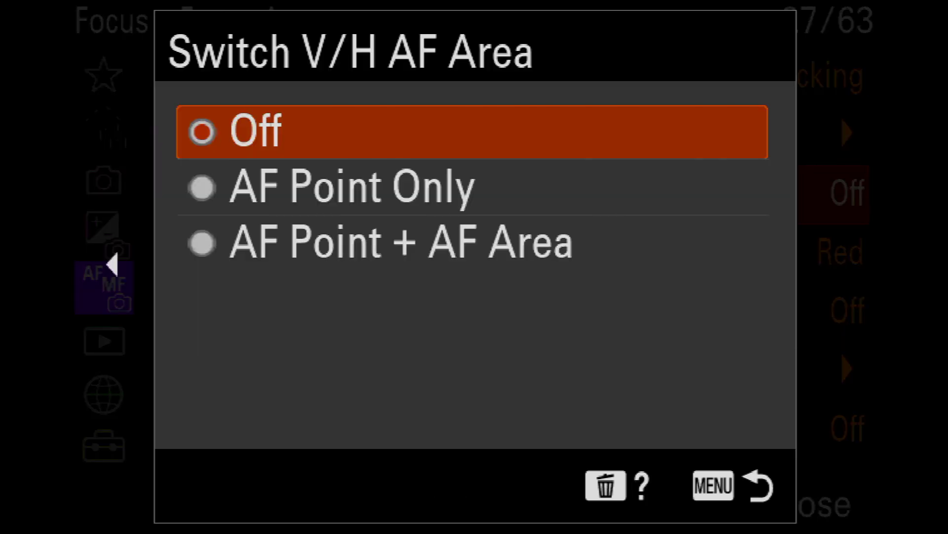
key("Down")
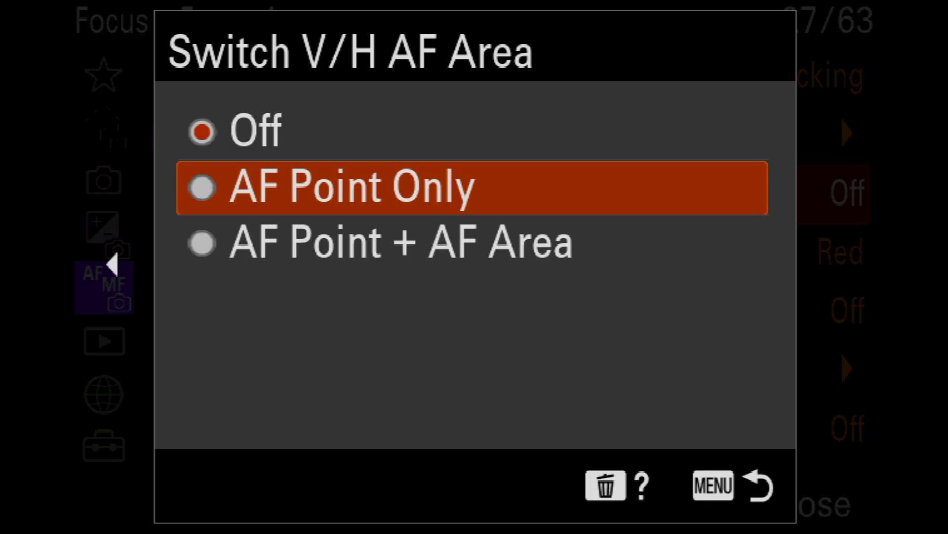
key("Return")
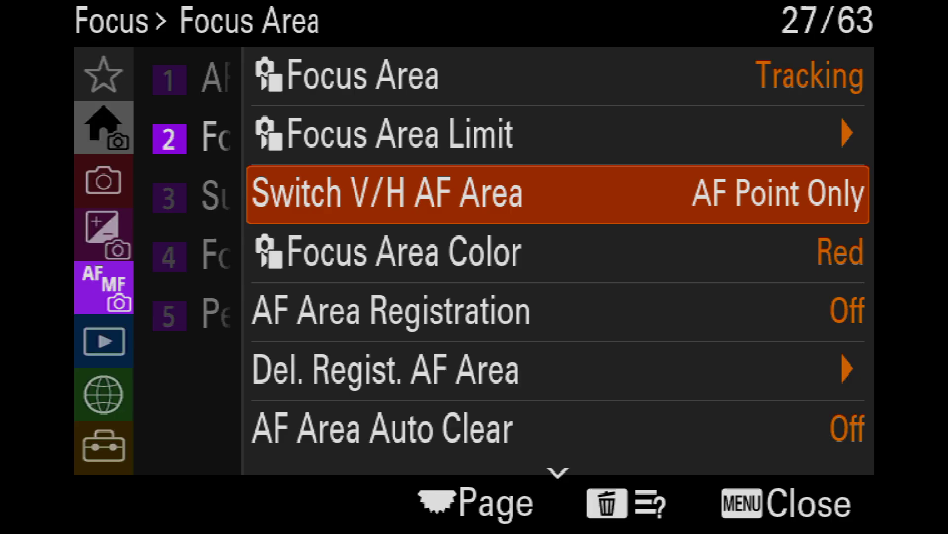
Step: Step through the remaining Focus Area settings to the Subject Recognition page
key("Down")
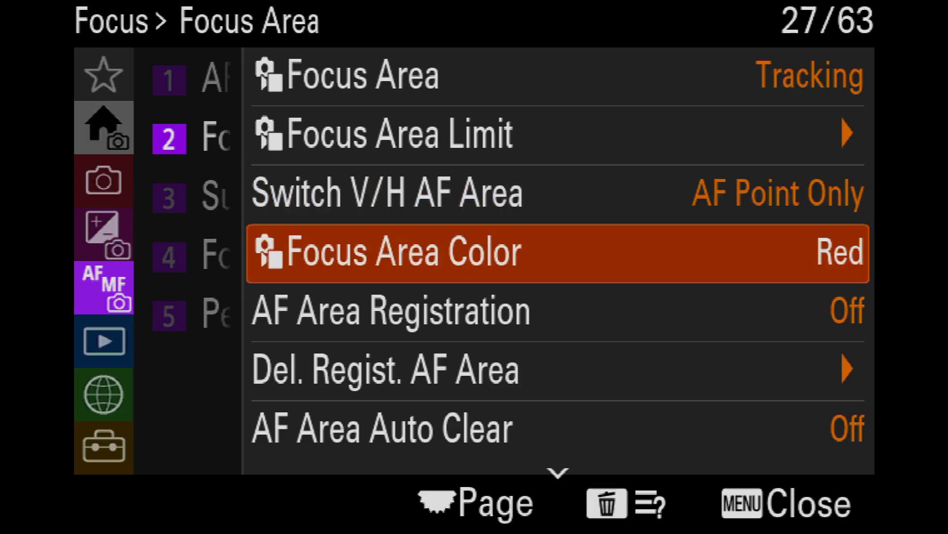
key("Down")
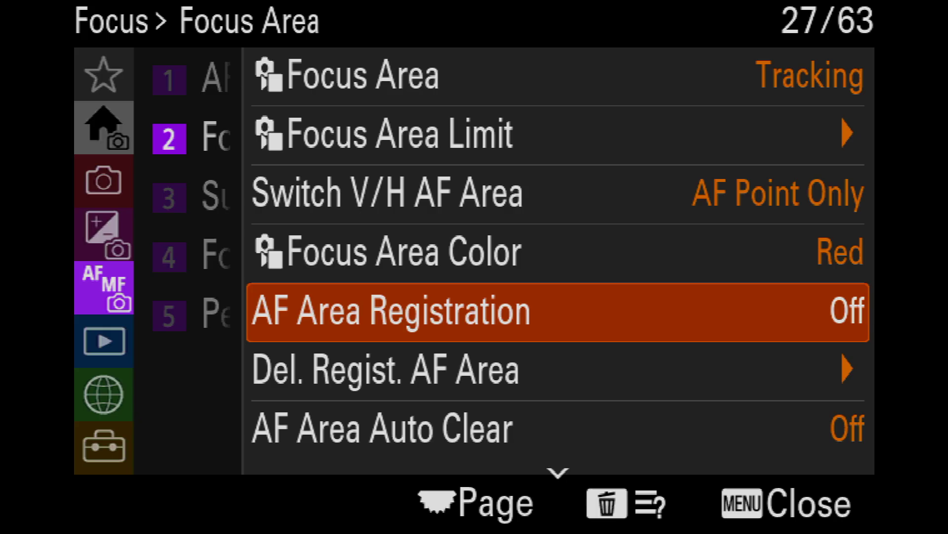
key("Down")
key("Down")
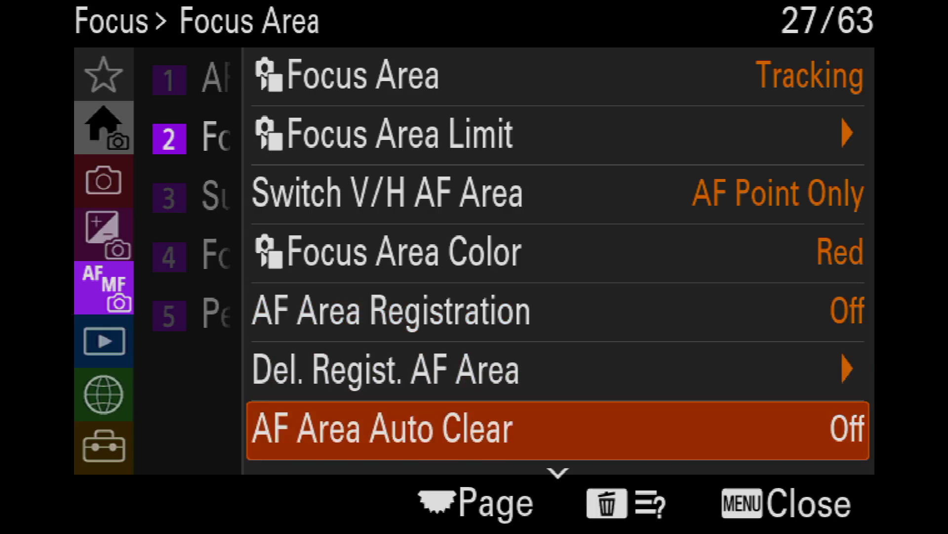
key("Down")
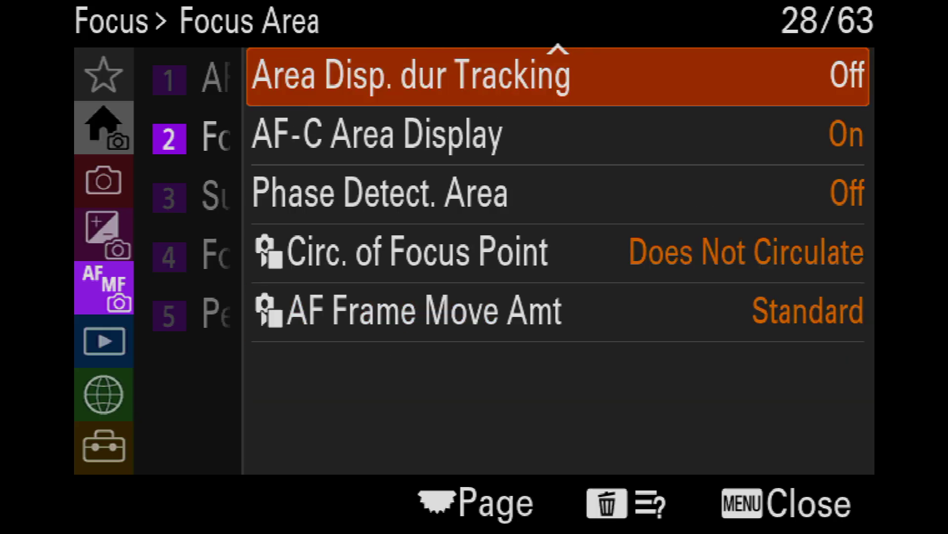
key("Down")
key("Down")
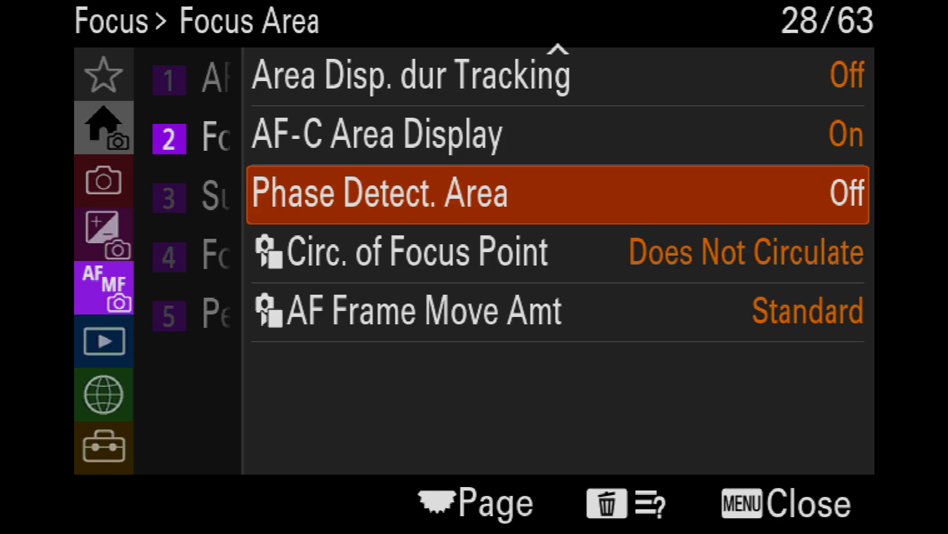
key("Down")
key("Down")
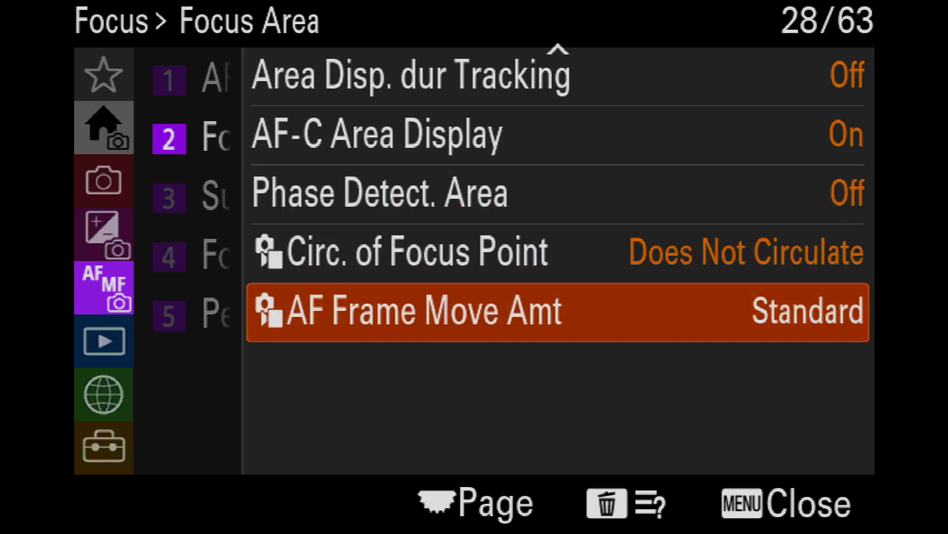
key("Down")
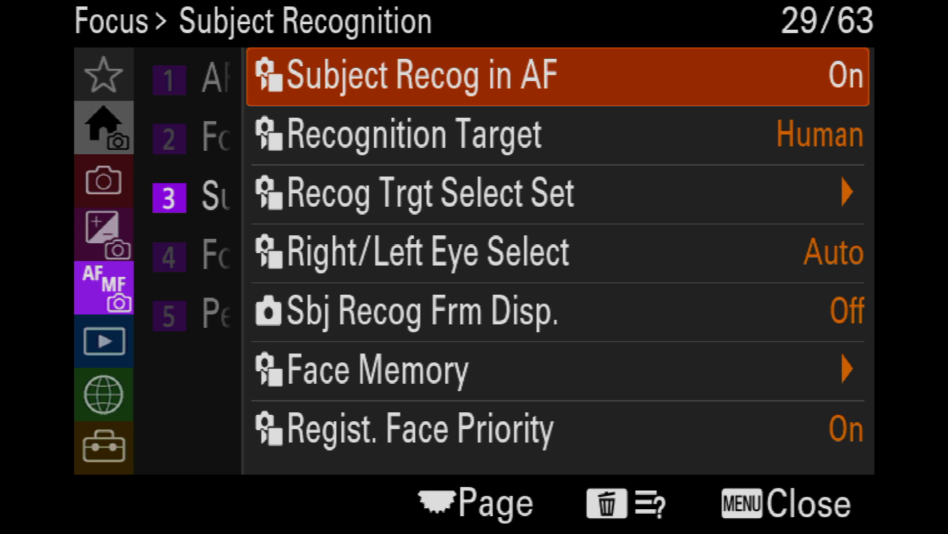
Step: Confirm Human as Recognition Target and bring up the Auto-to-Insect target list again
key("Down")
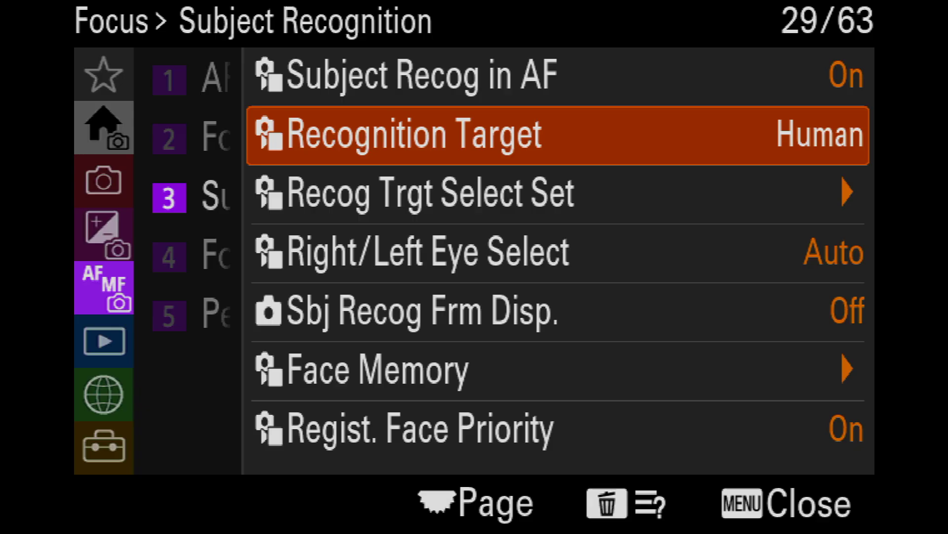
key("Return")
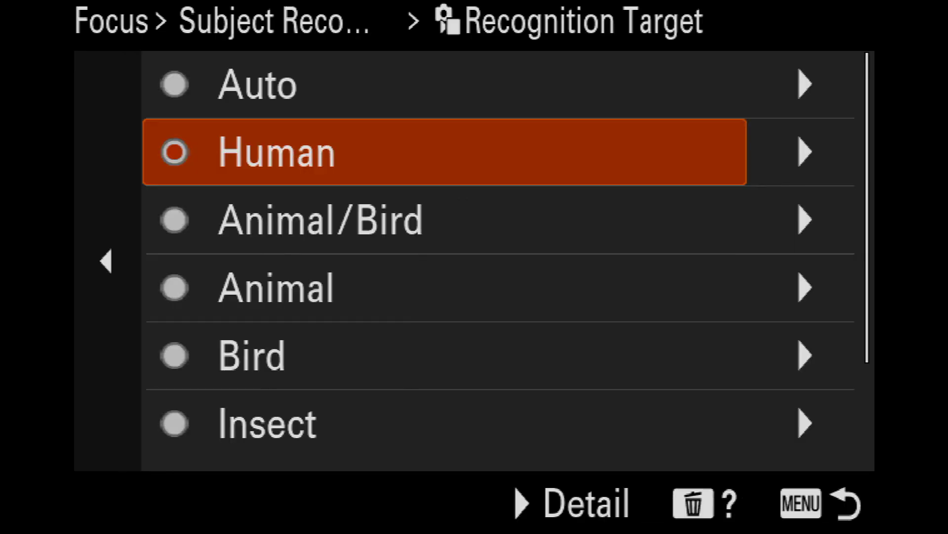
key("Return")
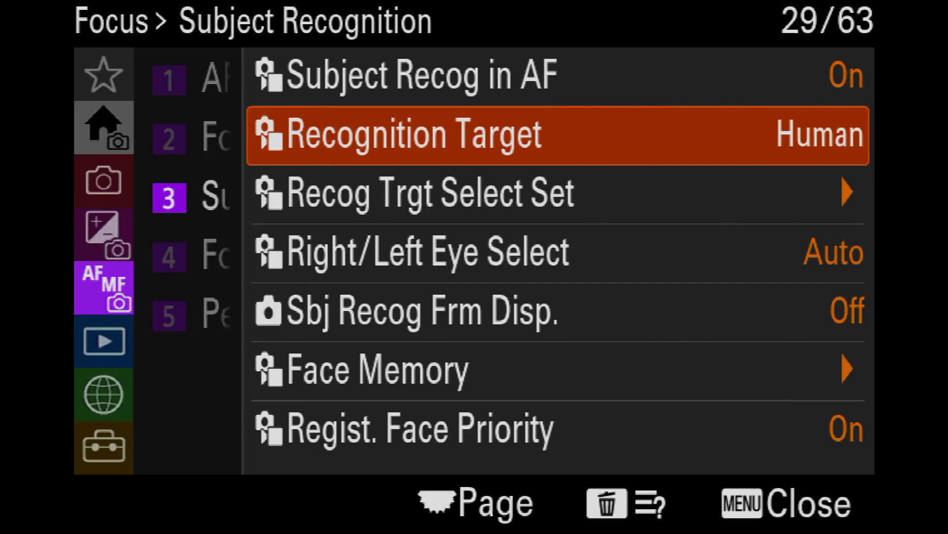
key("Return")
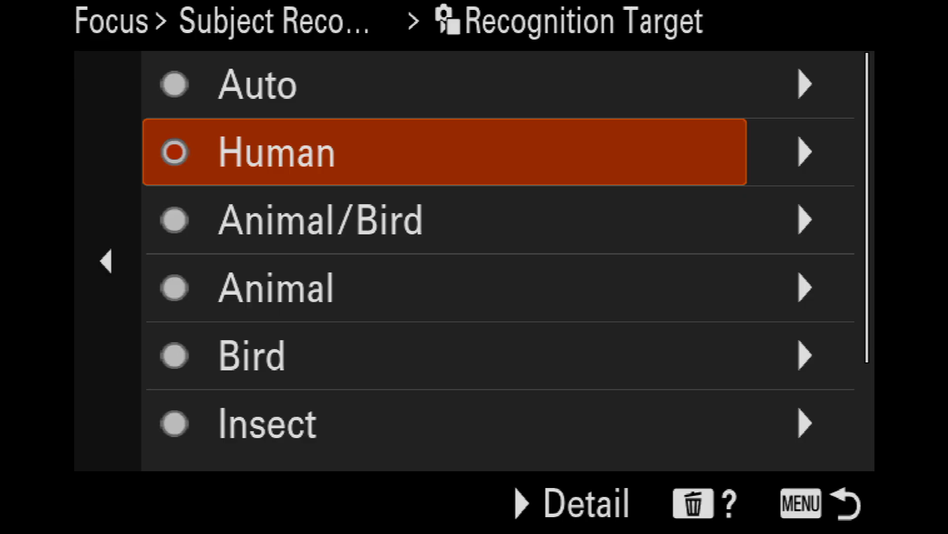
Step: Browse Human's Tracking Shift Range options, keep 1 (Narrow), and return to Subject Recognition
key("Right")
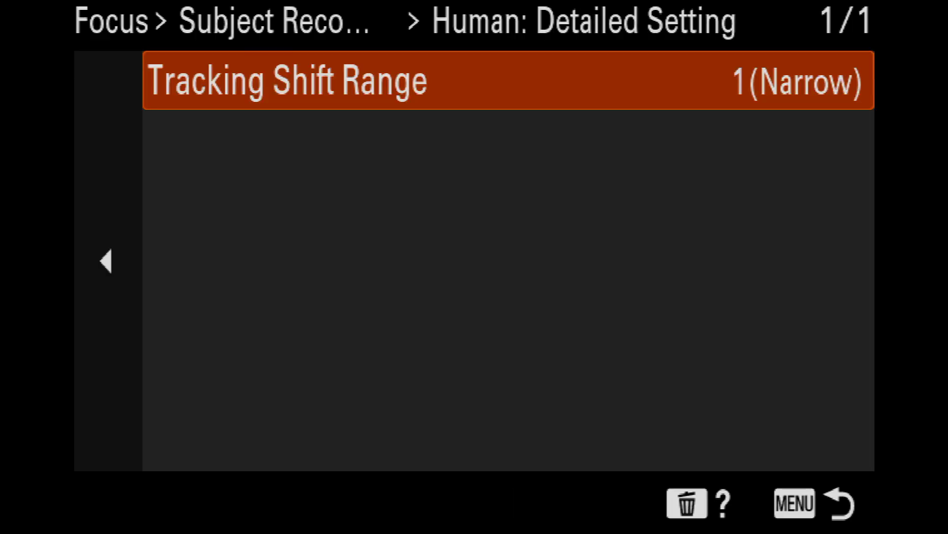
key("Return")
key("Down")
key("Down")
key("Down")
key("Down")
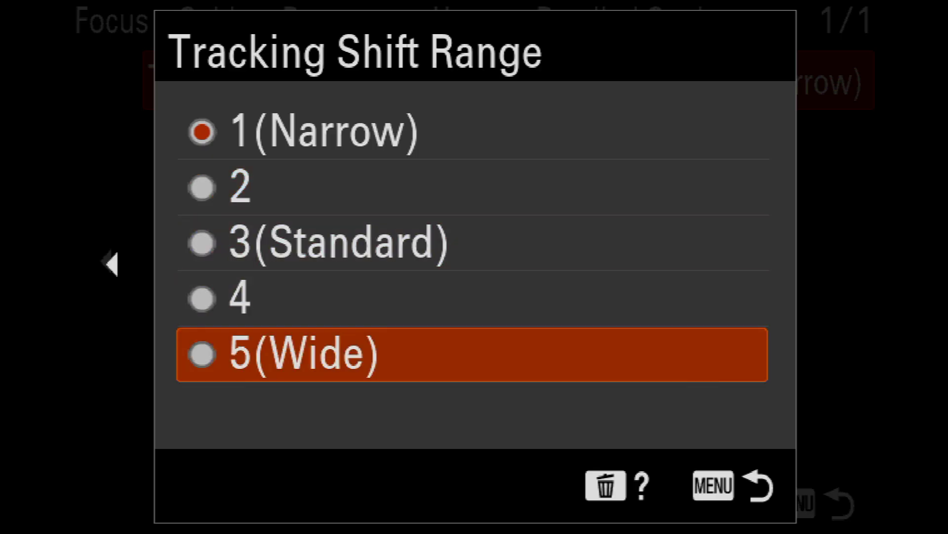
key("Up")
key("Up")
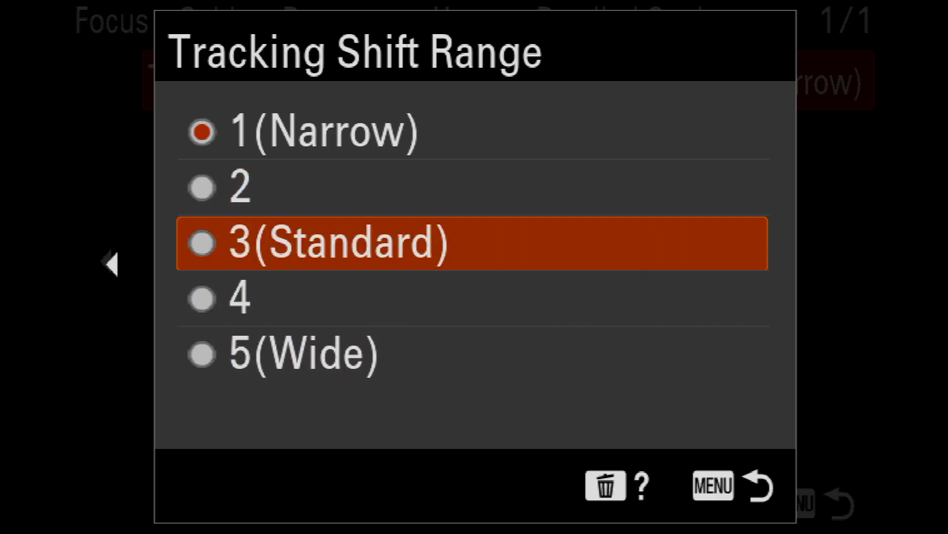
key("Up")
key("Up")
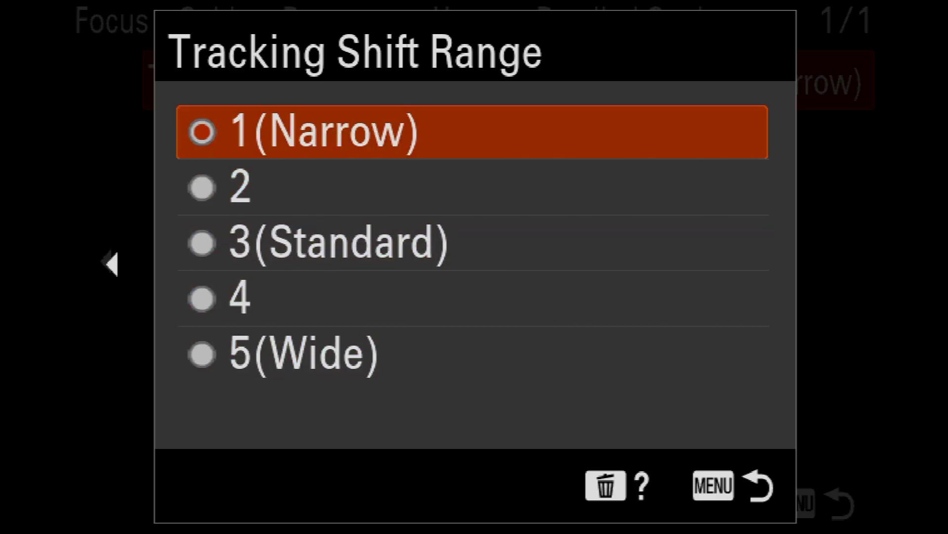
key("Return")
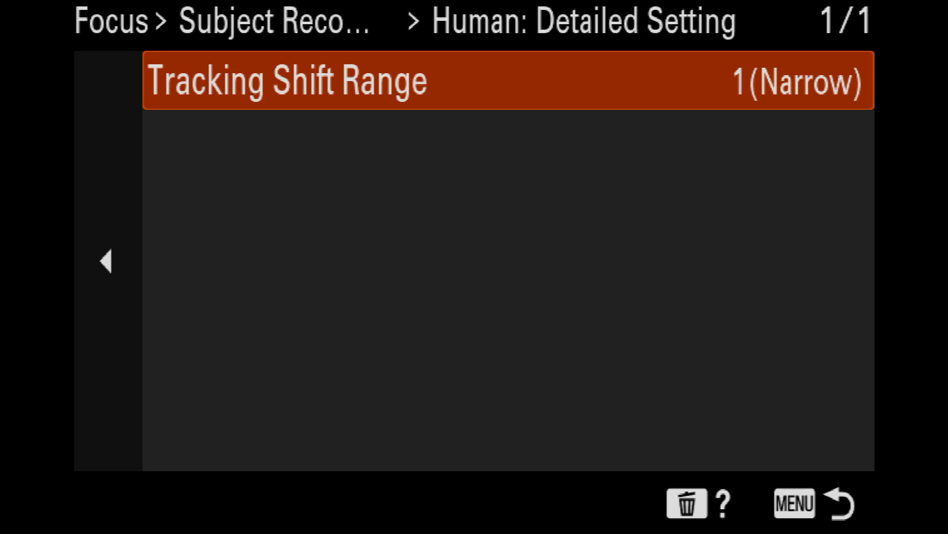
key("Escape")
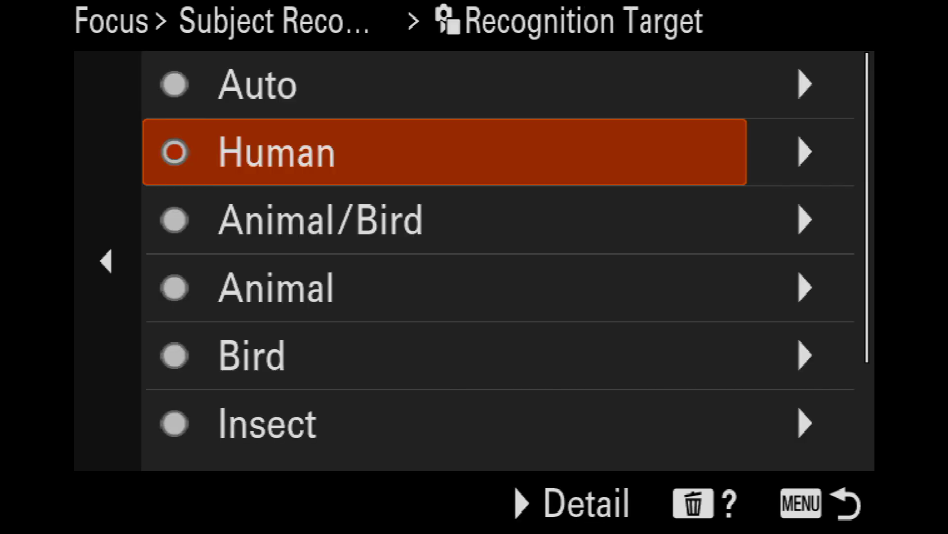
key("Escape")
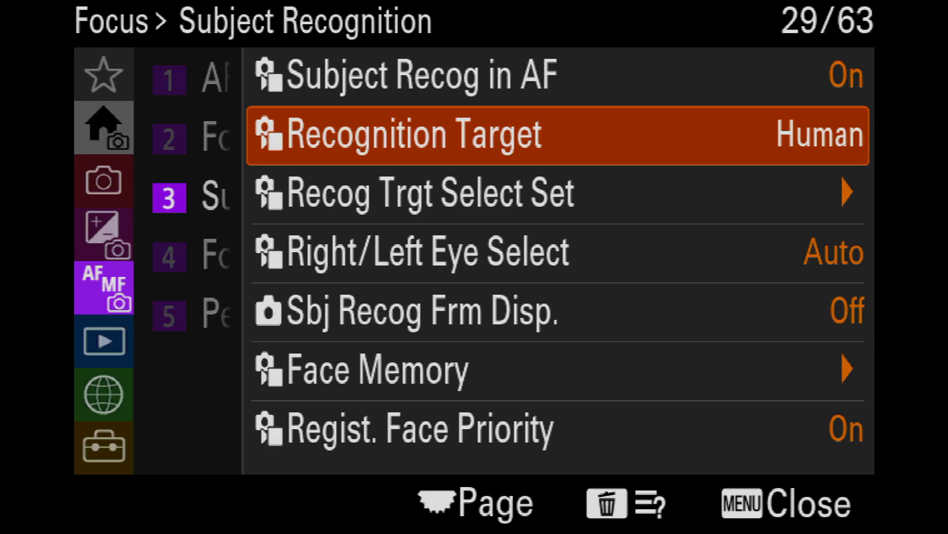